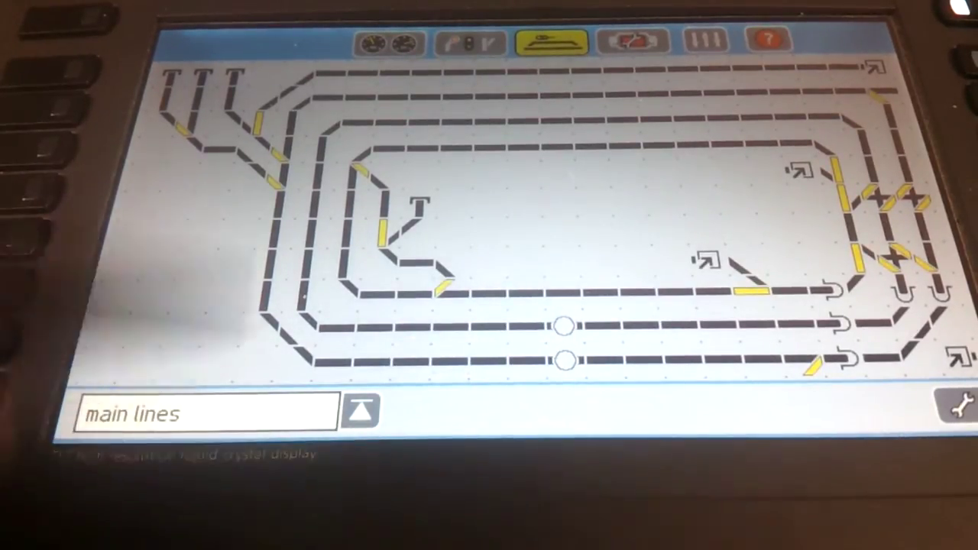
Visit the terminus yard diagram, then return to main lines and activate the lower main-line route
click(875, 67)
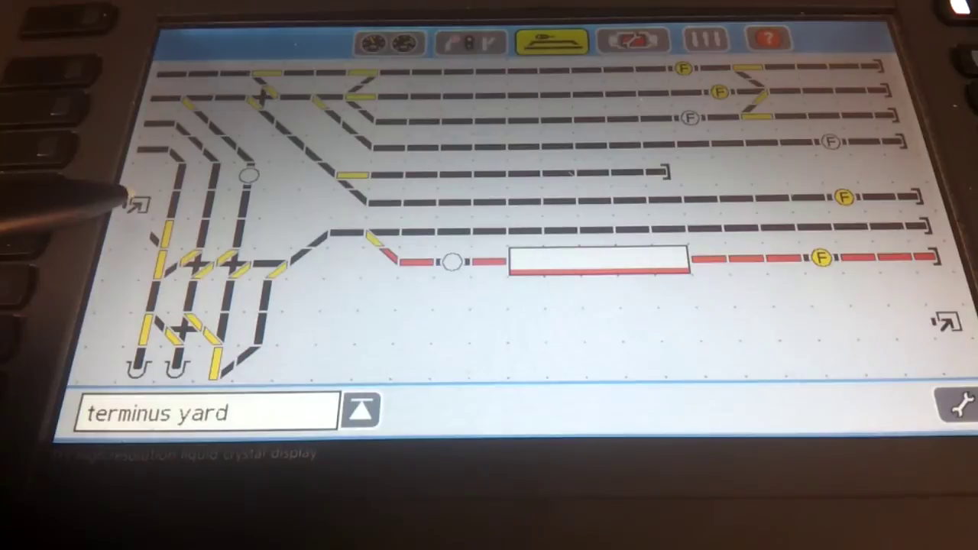
click(136, 205)
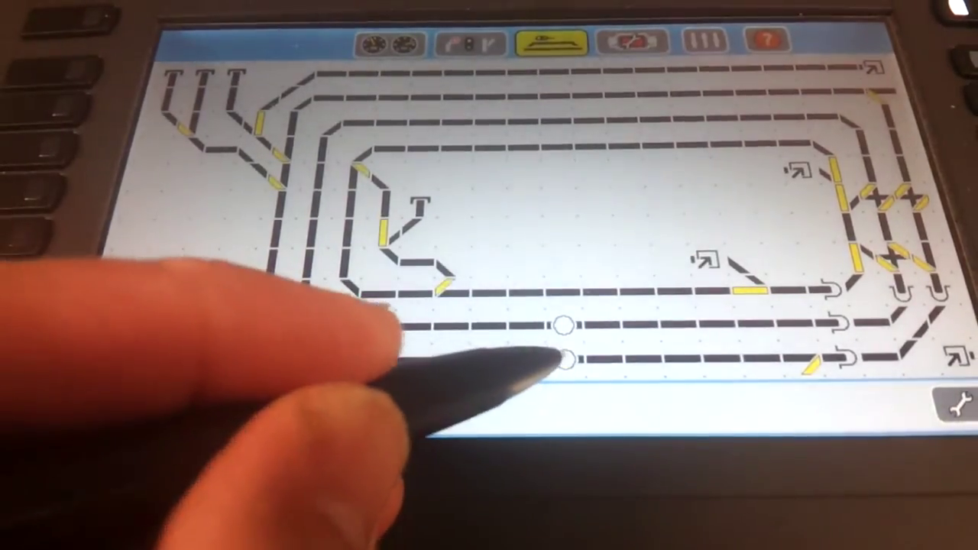
click(565, 359)
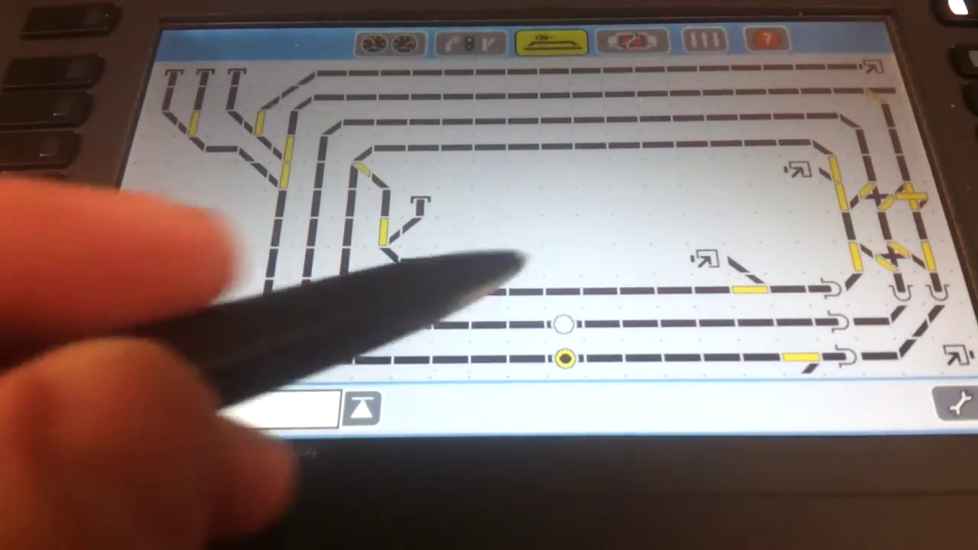
Activate the route circle on the middle track so both main-line route icons turn yellow
click(564, 325)
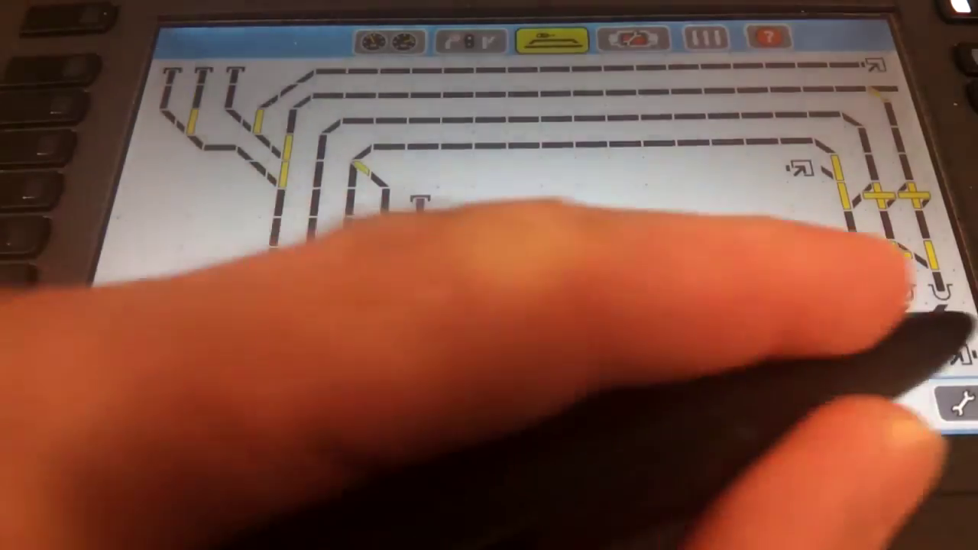
click(955, 355)
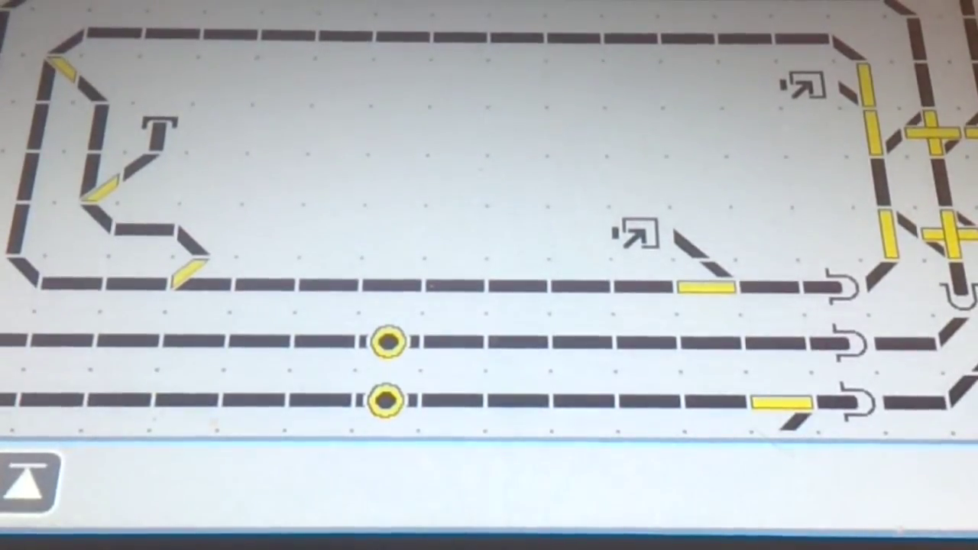
click(849, 401)
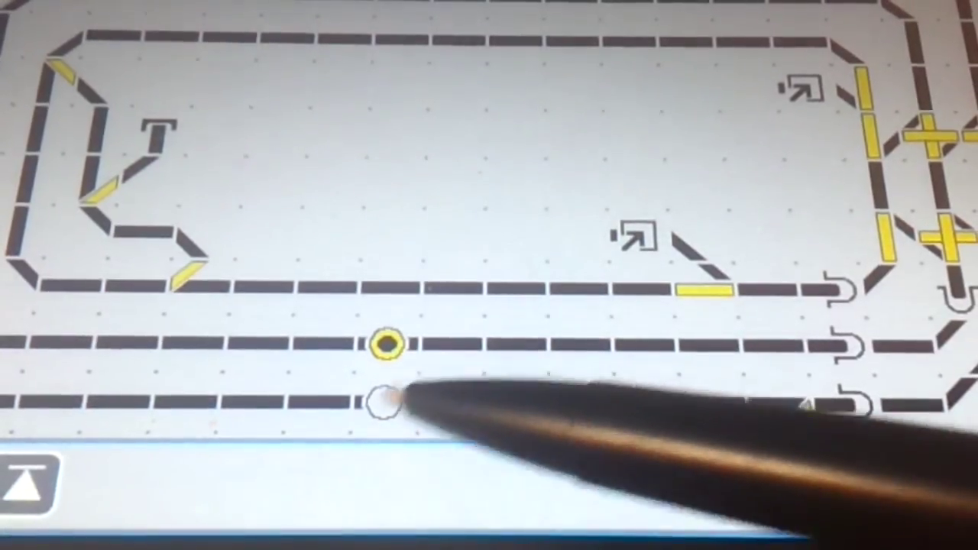
click(386, 403)
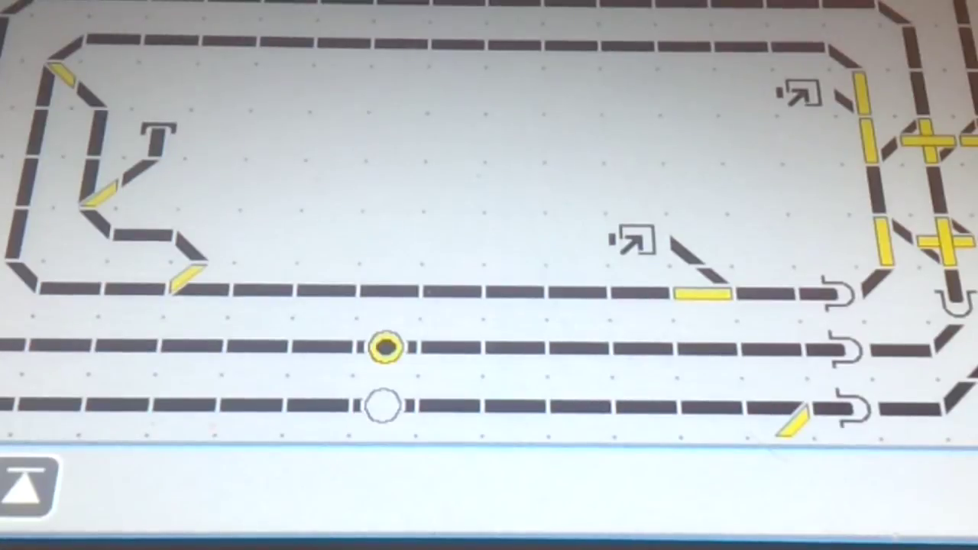
click(382, 406)
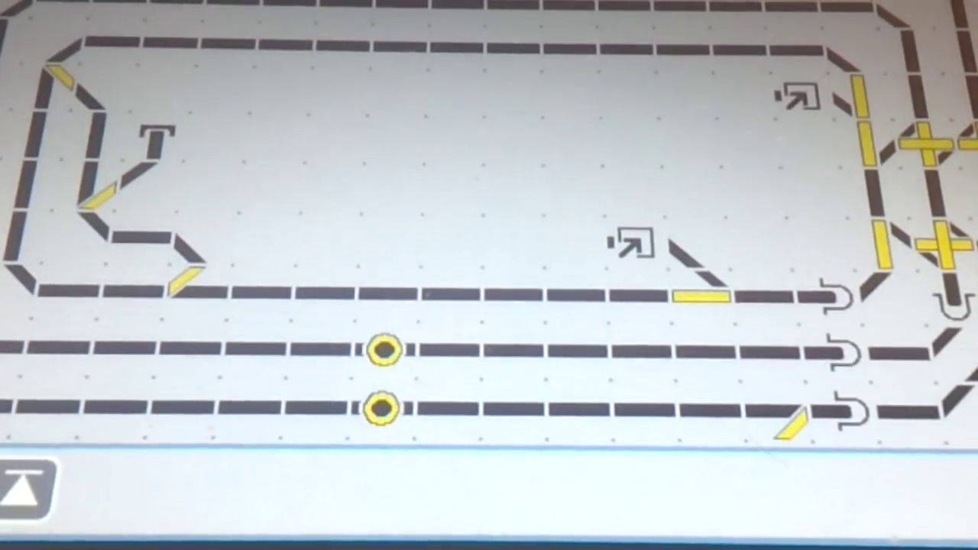
click(787, 420)
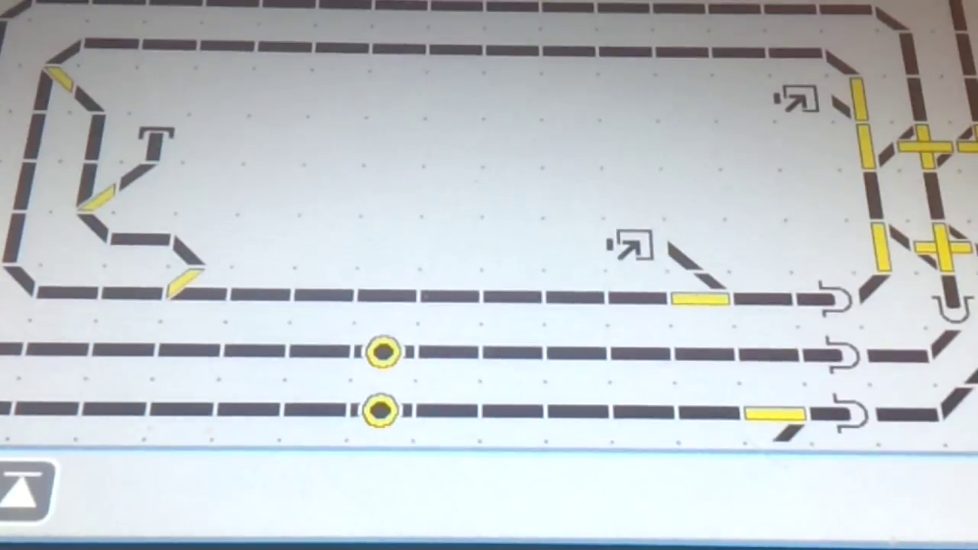